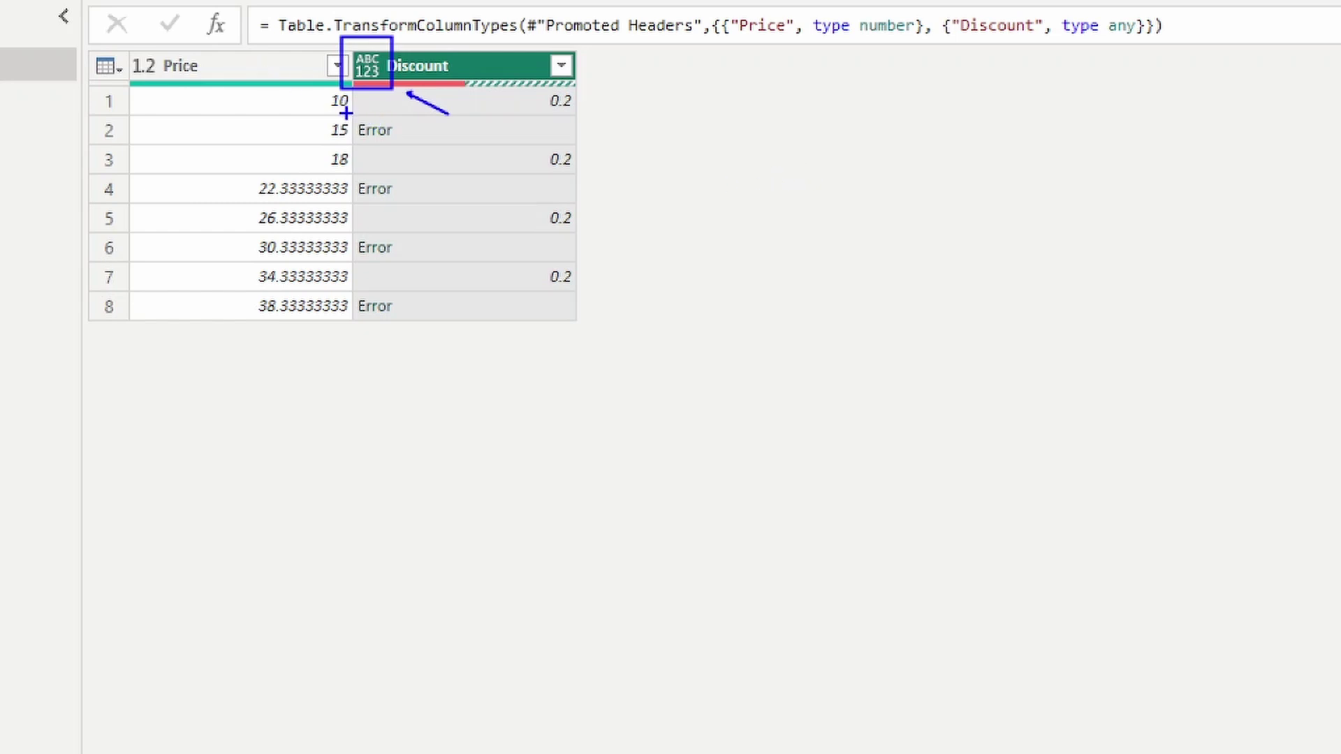
# - Display the error details of the Discount cell in row 2 and mark the message with an arrow
pyautogui.moveTo(347, 112); pyautogui.dragTo(576, 150)
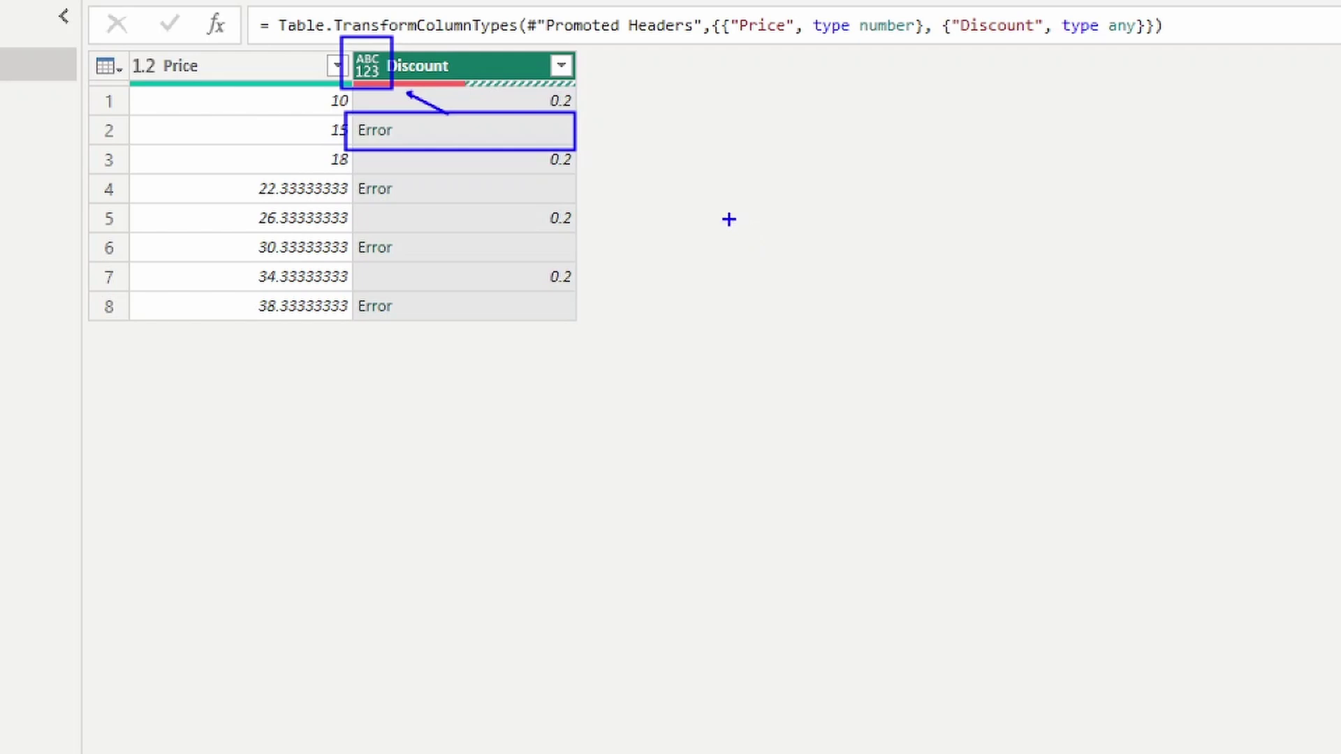
pyautogui.press('Escape')
pyautogui.click(344, 170)
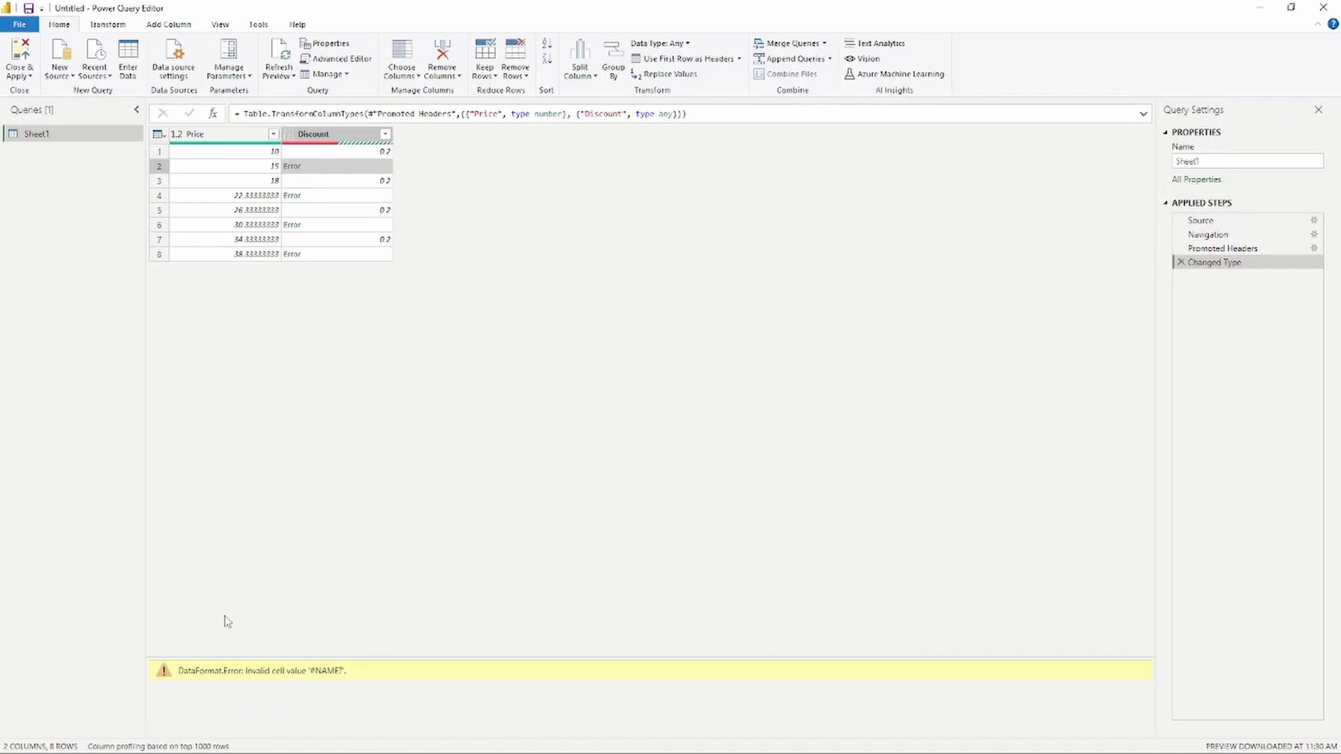
pyautogui.hotkey('ctrl', '1')
pyautogui.click(228, 660)
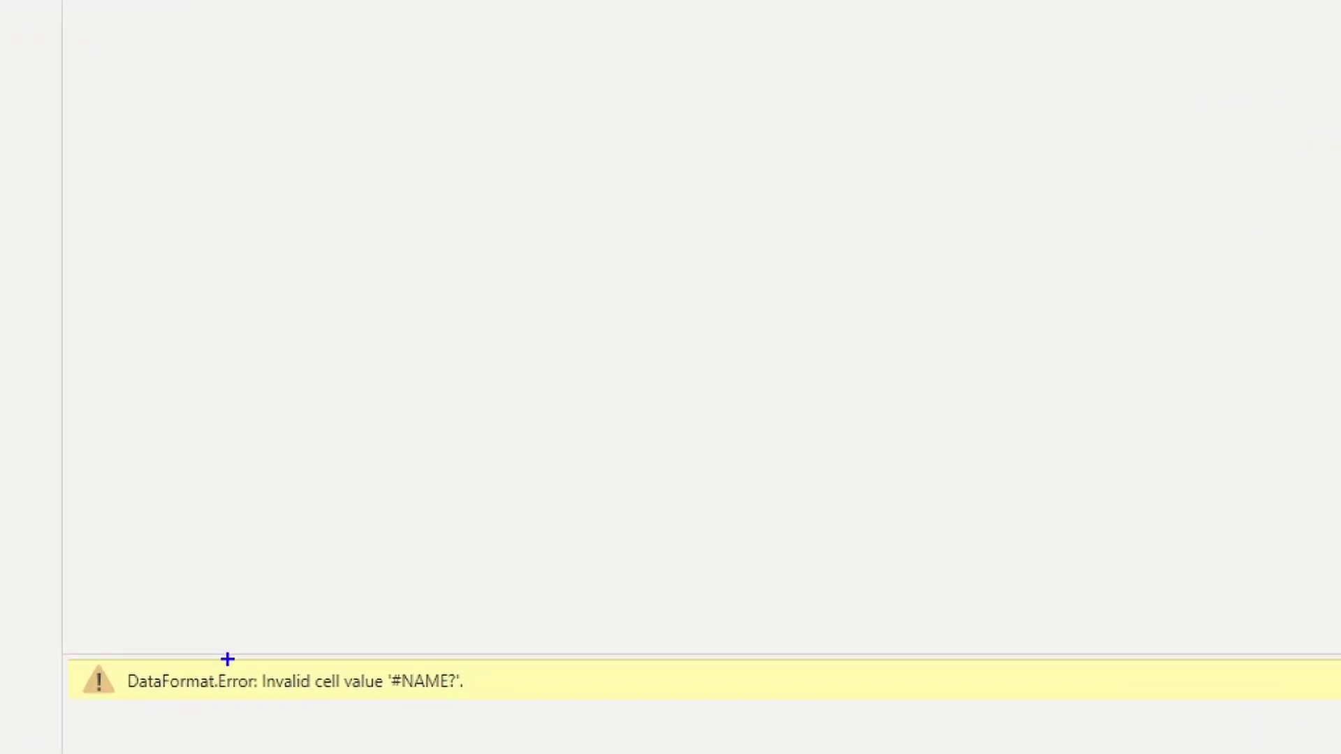
pyautogui.moveTo(239, 655); pyautogui.dragTo(273, 502)
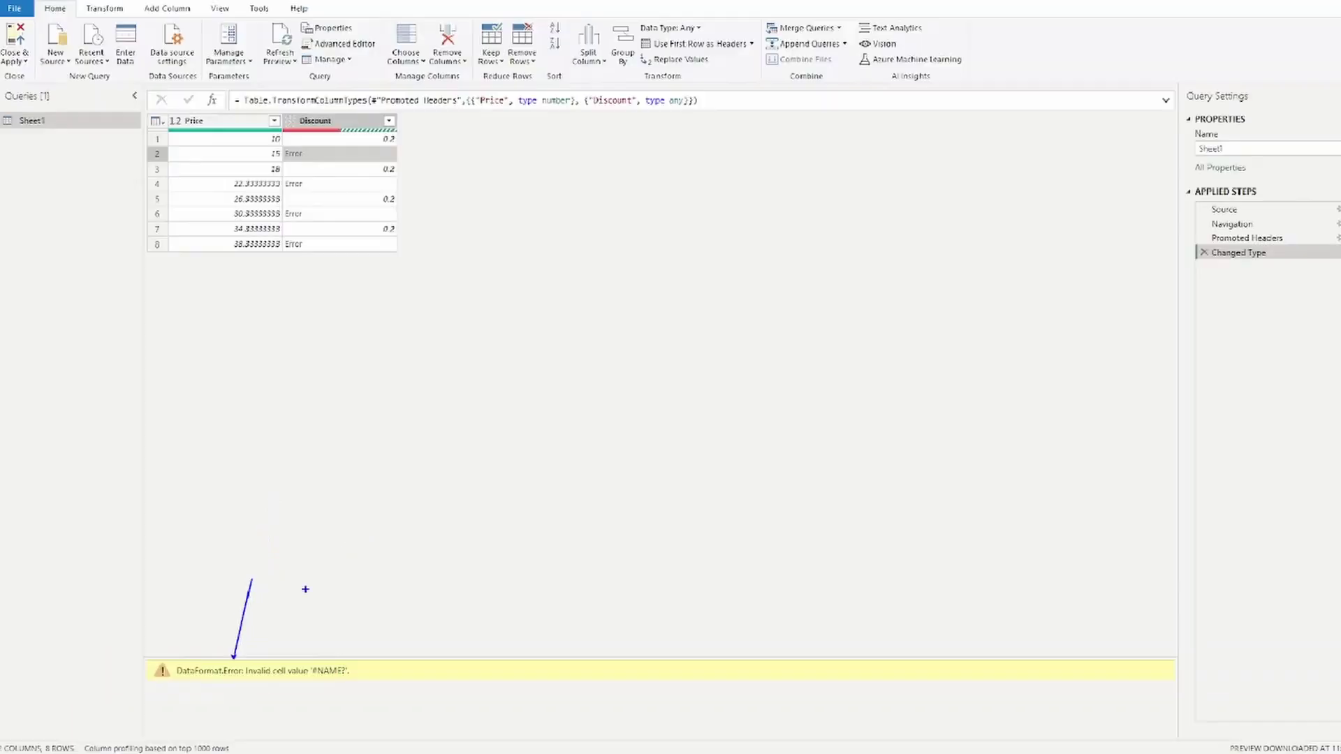
# - Point out the Discount column's Remove Errors command with the note "removes the rows associated to errors" and arrows at the error rows
pyautogui.click(347, 138)
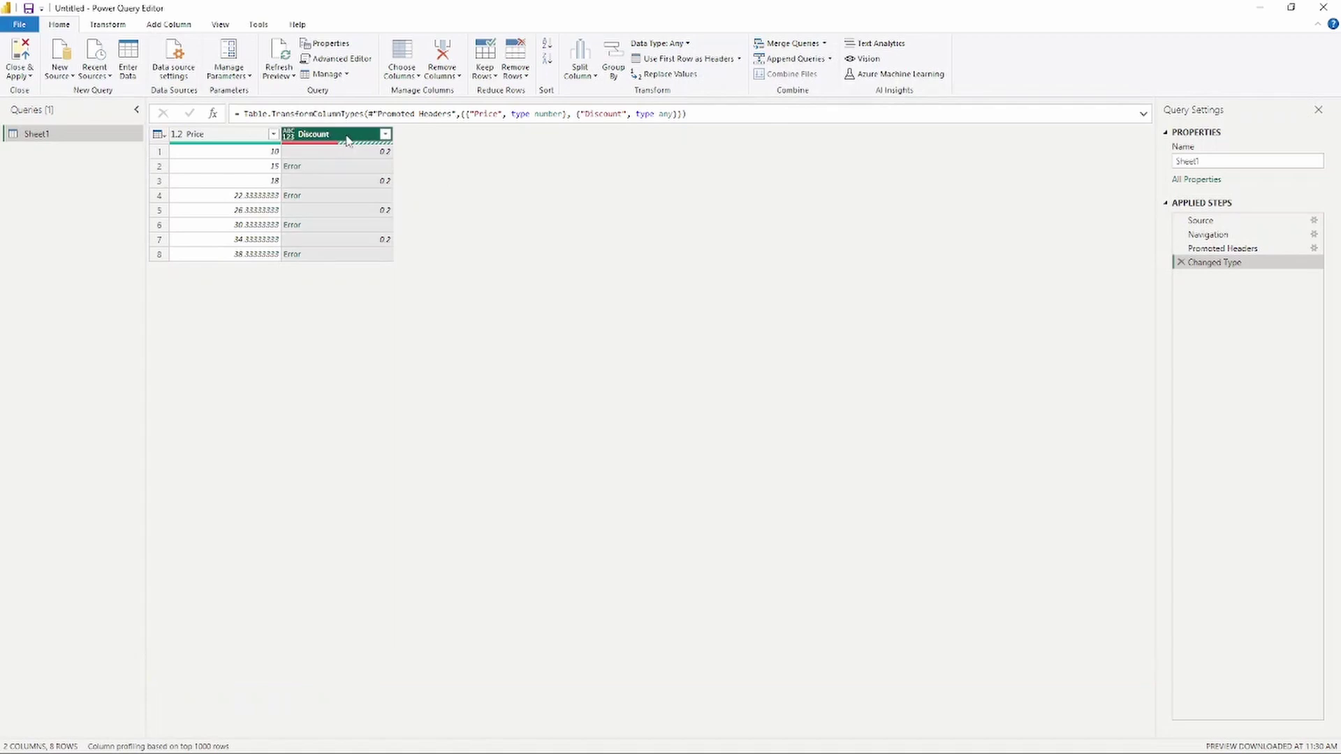
pyautogui.rightClick(350, 136)
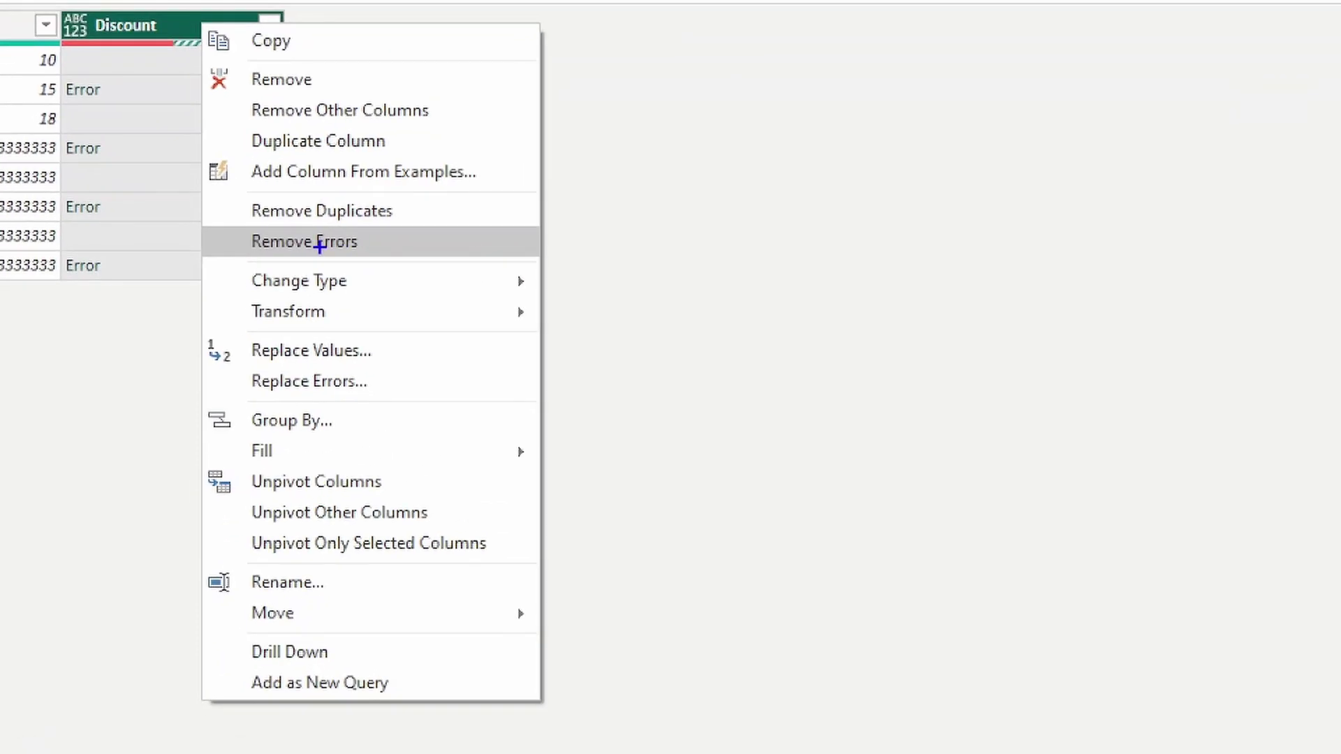
pyautogui.moveTo(205, 224)
pyautogui.mouseDown()
pyautogui.moveTo(403, 253)
pyautogui.moveTo(708, 238)
pyautogui.mouseUp()
pyautogui.write('t')
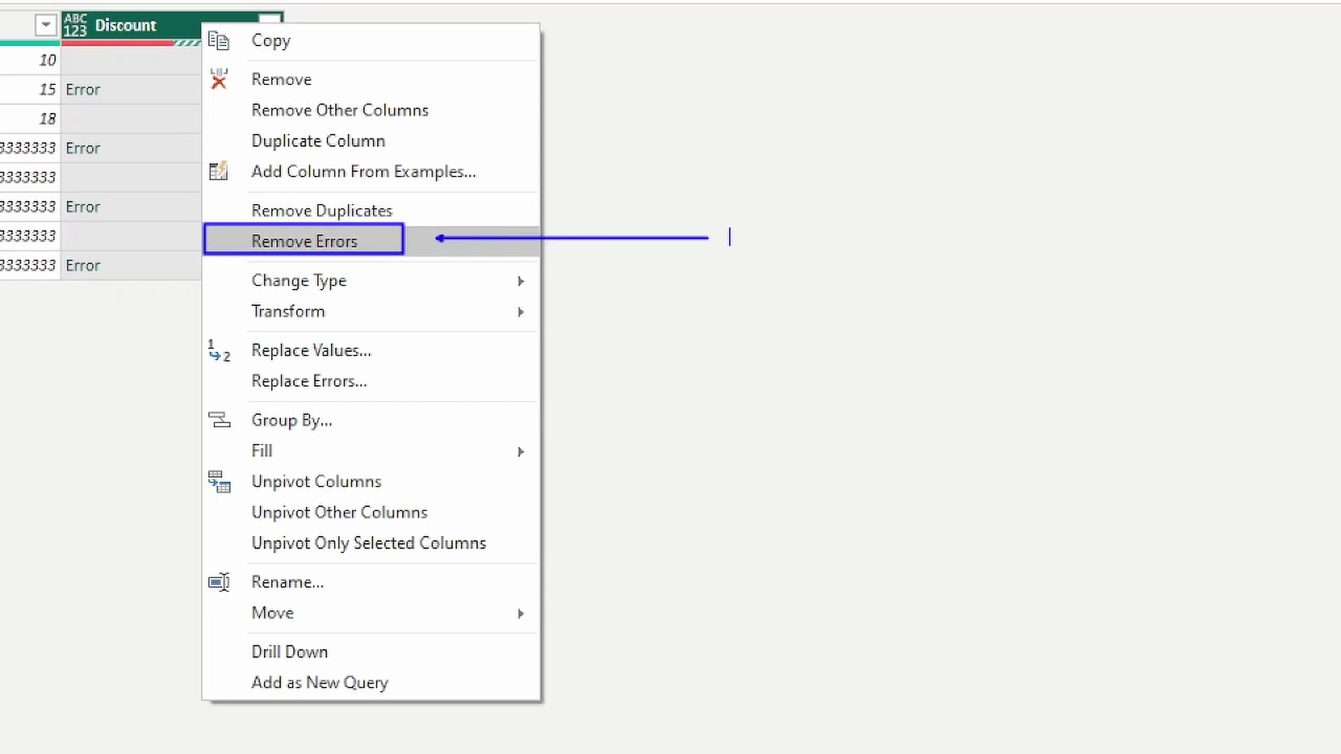
pyautogui.write('removes the rows a')
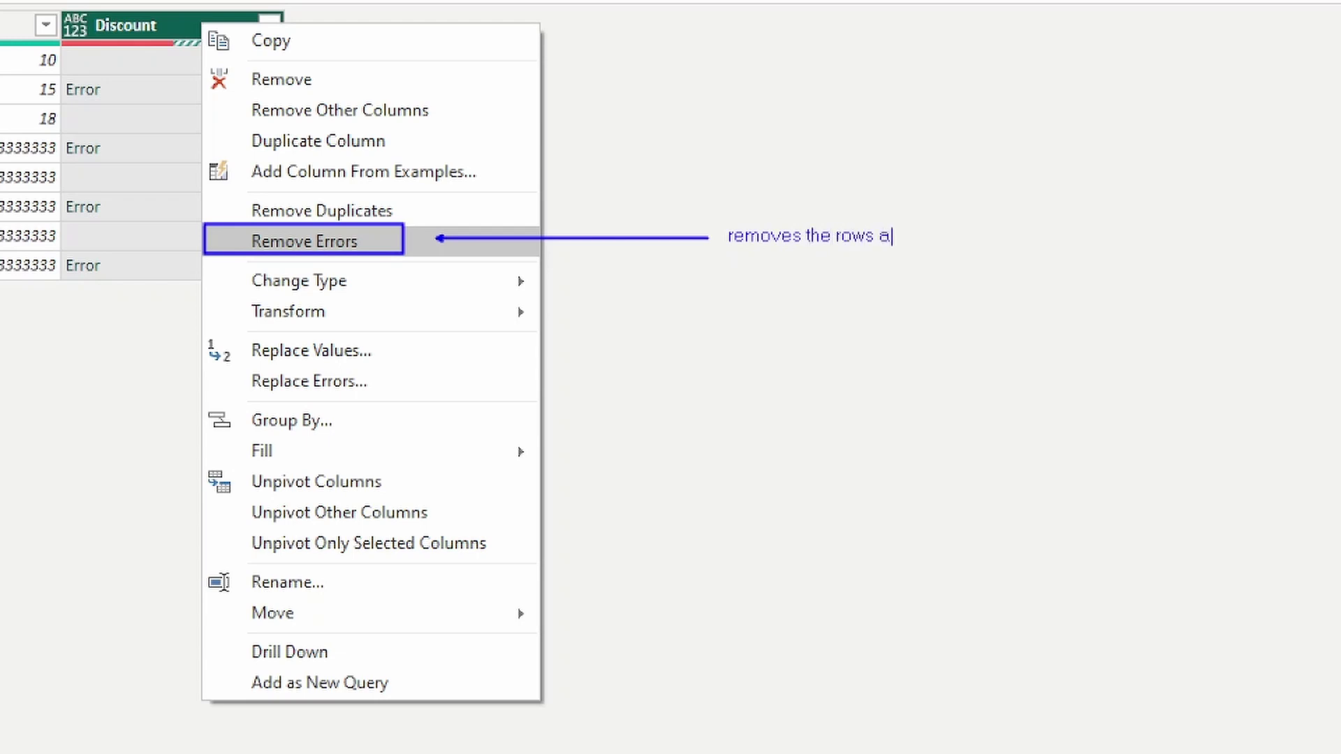
pyautogui.write('ssociated t')
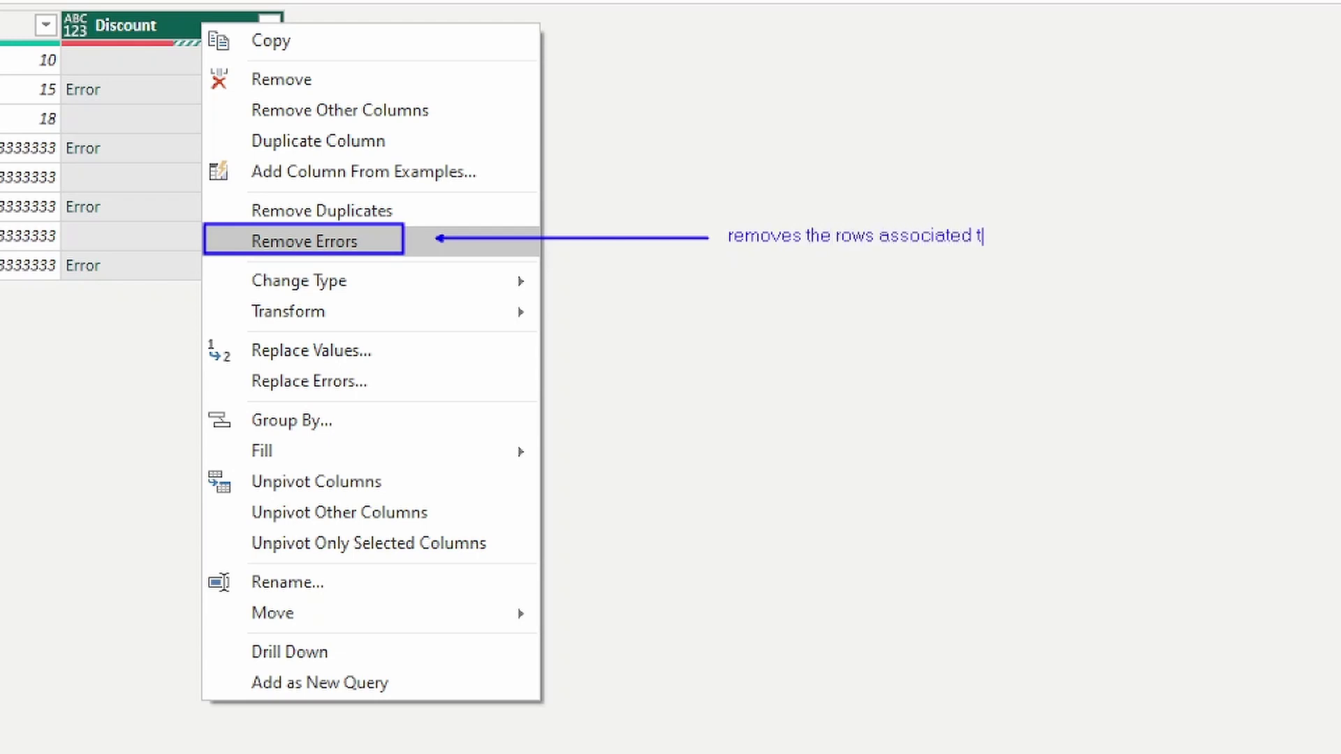
pyautogui.write('o errors')
pyautogui.moveTo(31, 88)
pyautogui.mouseDown()
pyautogui.moveTo(2, 113)
pyautogui.moveTo(5, 283)
pyautogui.mouseUp()
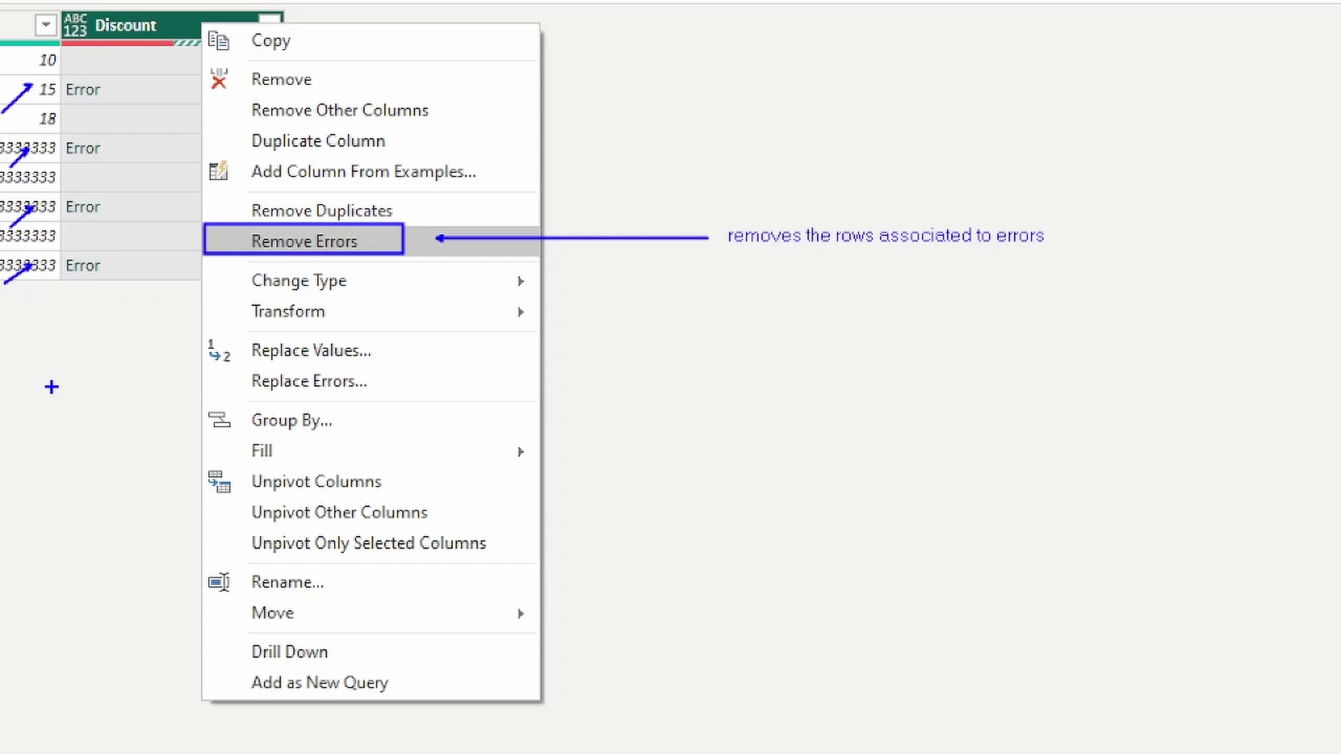
pyautogui.press('Escape')
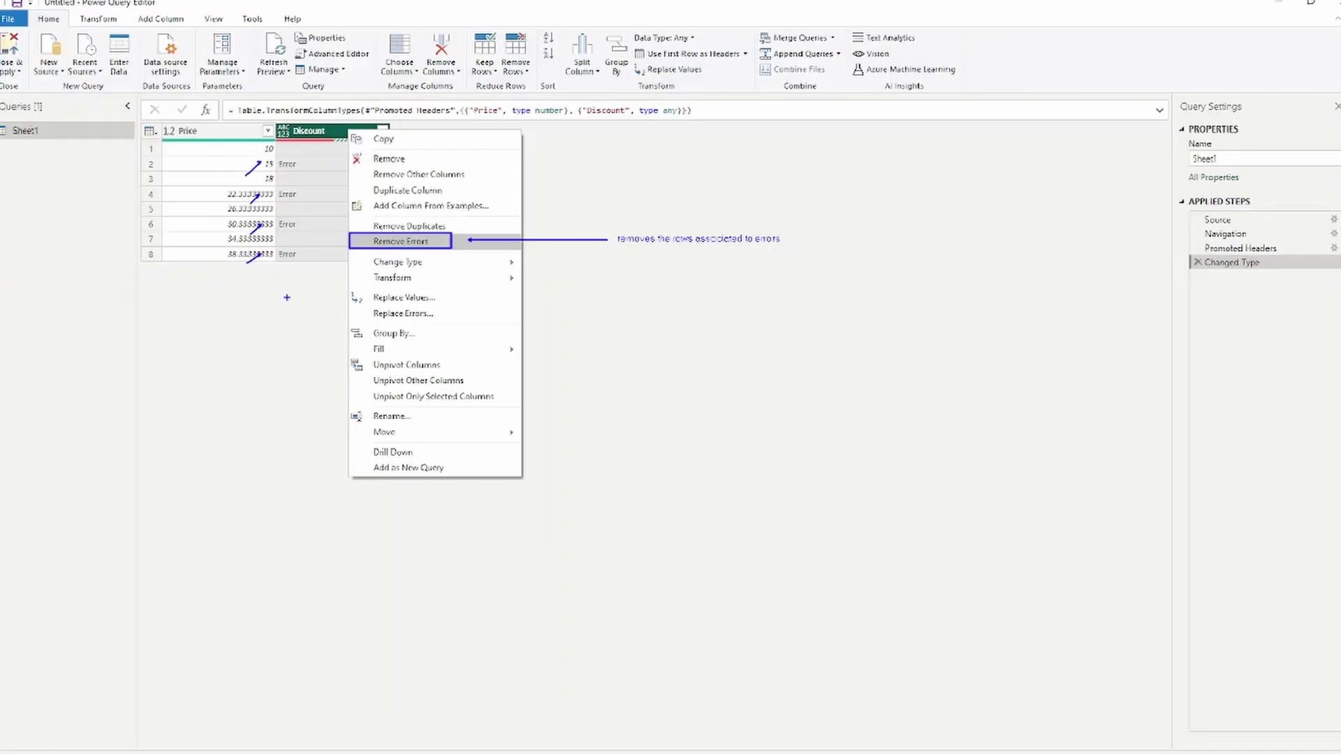
# - Try removing the rows with errors in the Discount column, and delete the resulting applied step
pyautogui.rightClick(363, 141)
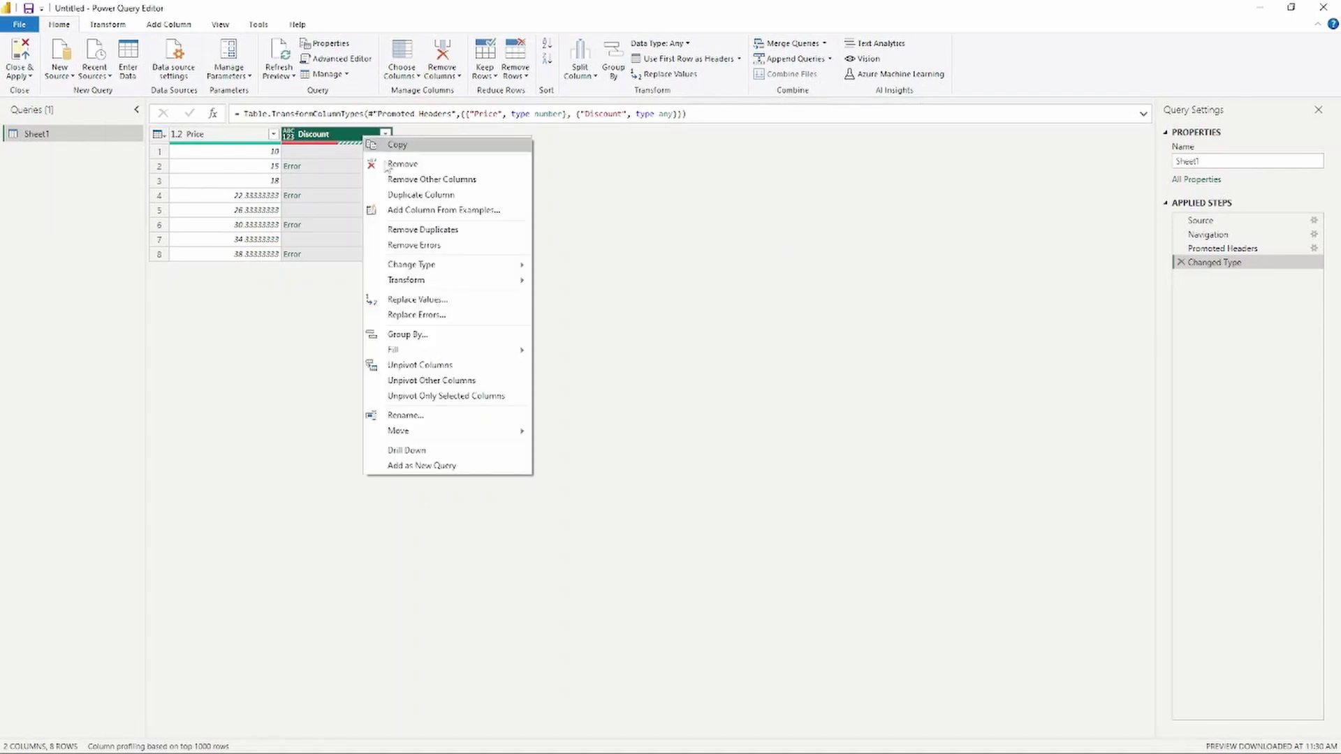
pyautogui.click(454, 248)
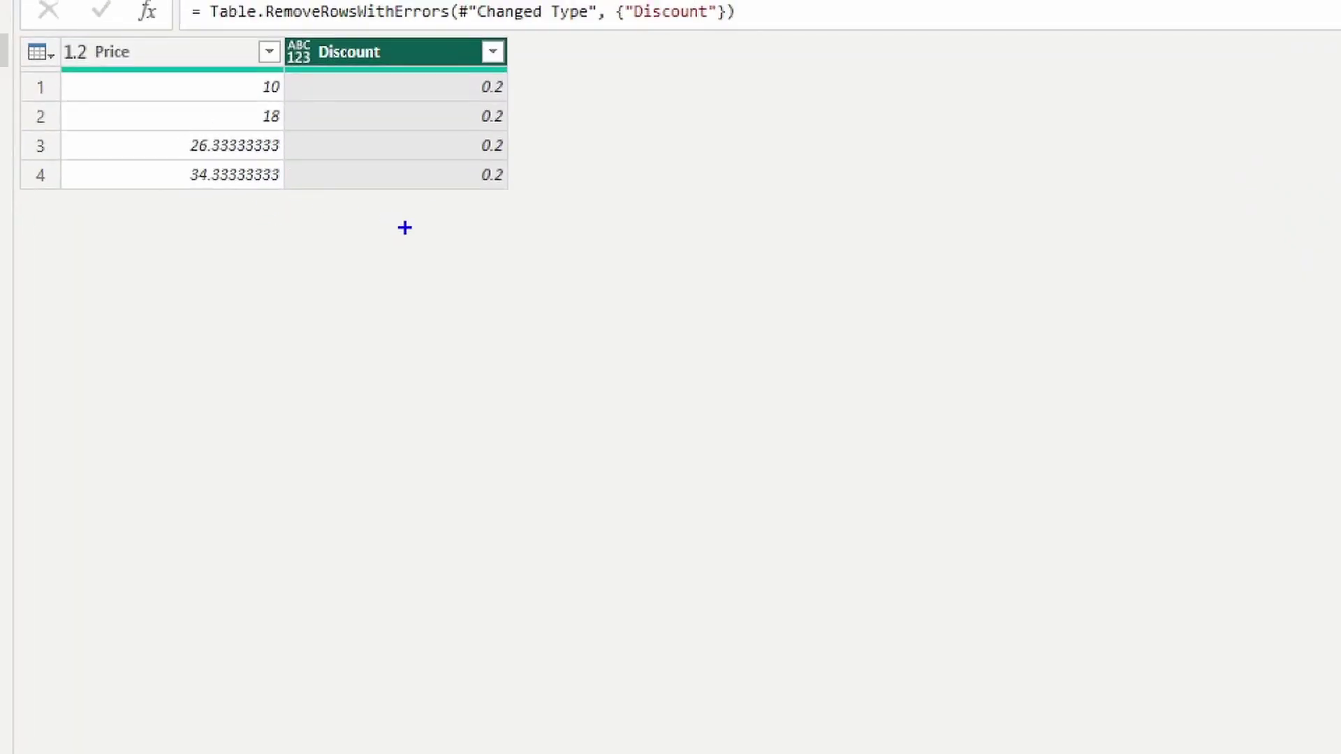
pyautogui.moveTo(329, 211); pyautogui.dragTo(358, 315)
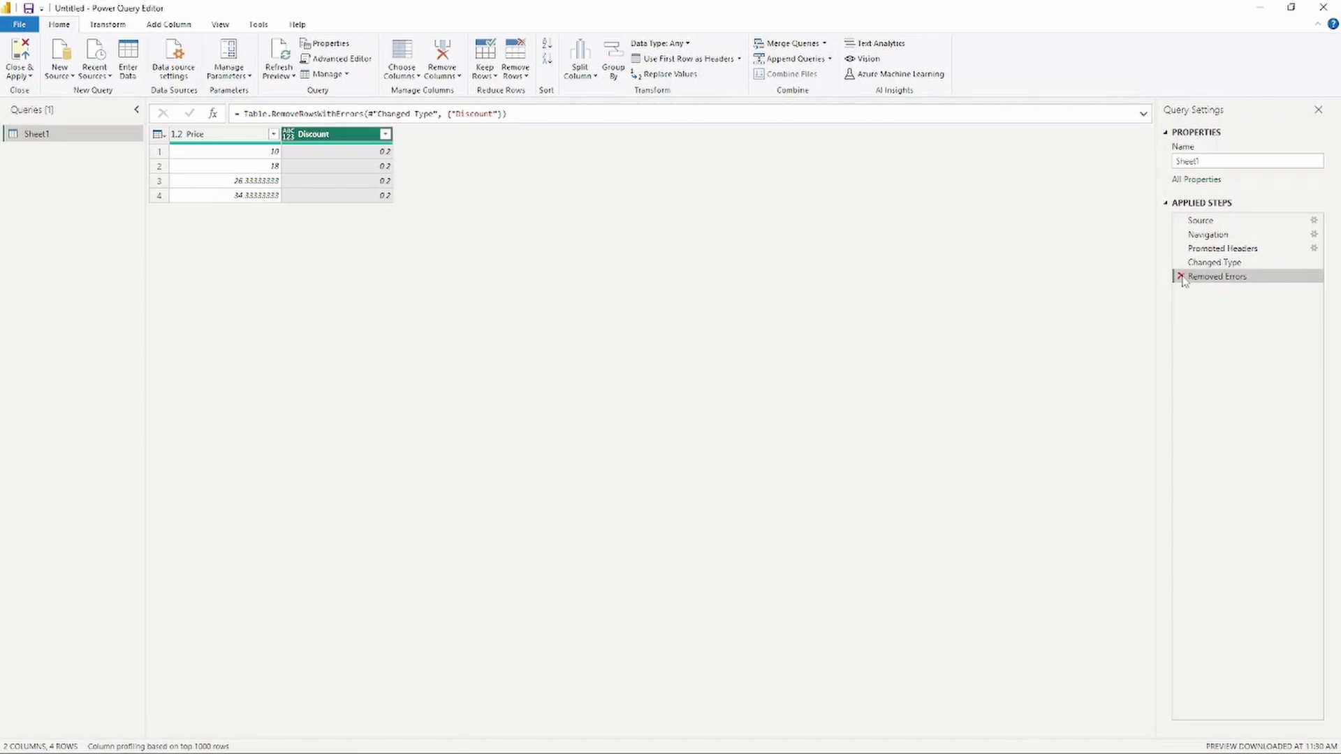
pyautogui.click(1181, 276)
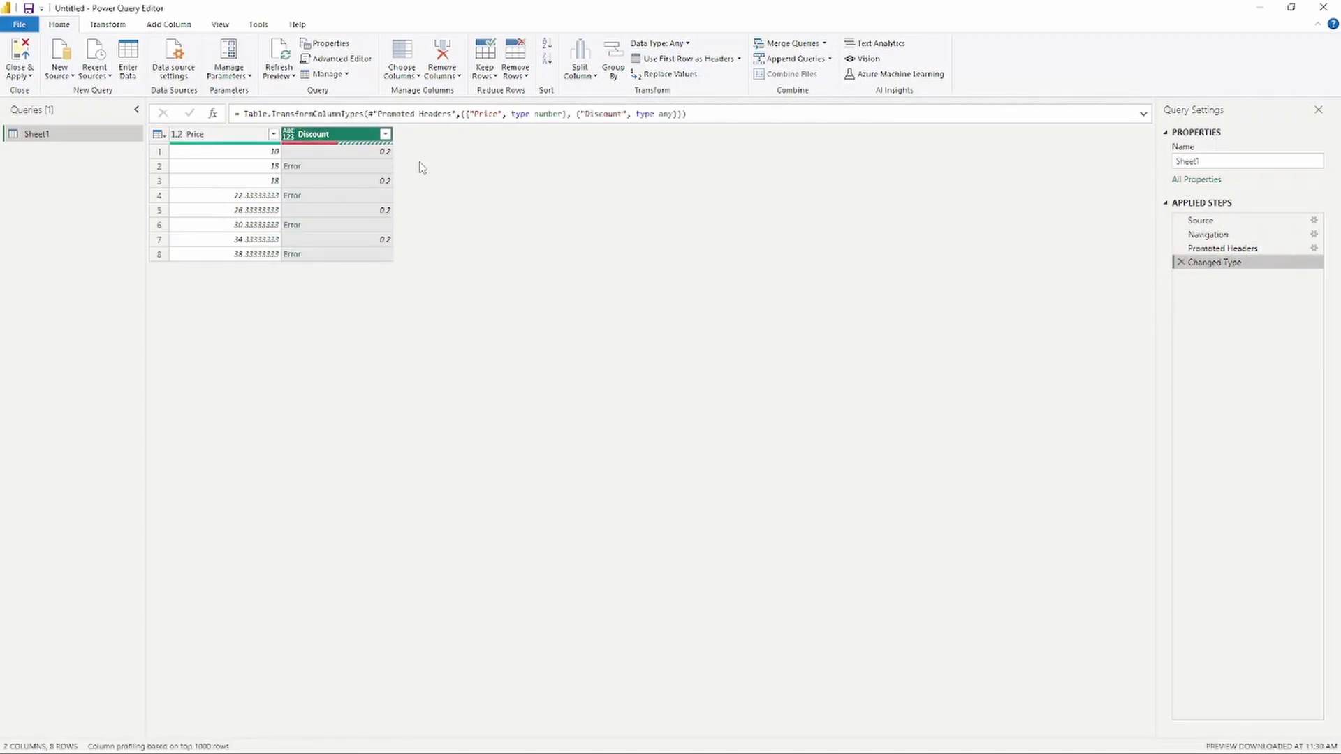
# - Replace the errors in the Discount column with 0.2 and box the column's values
pyautogui.rightClick(346, 138)
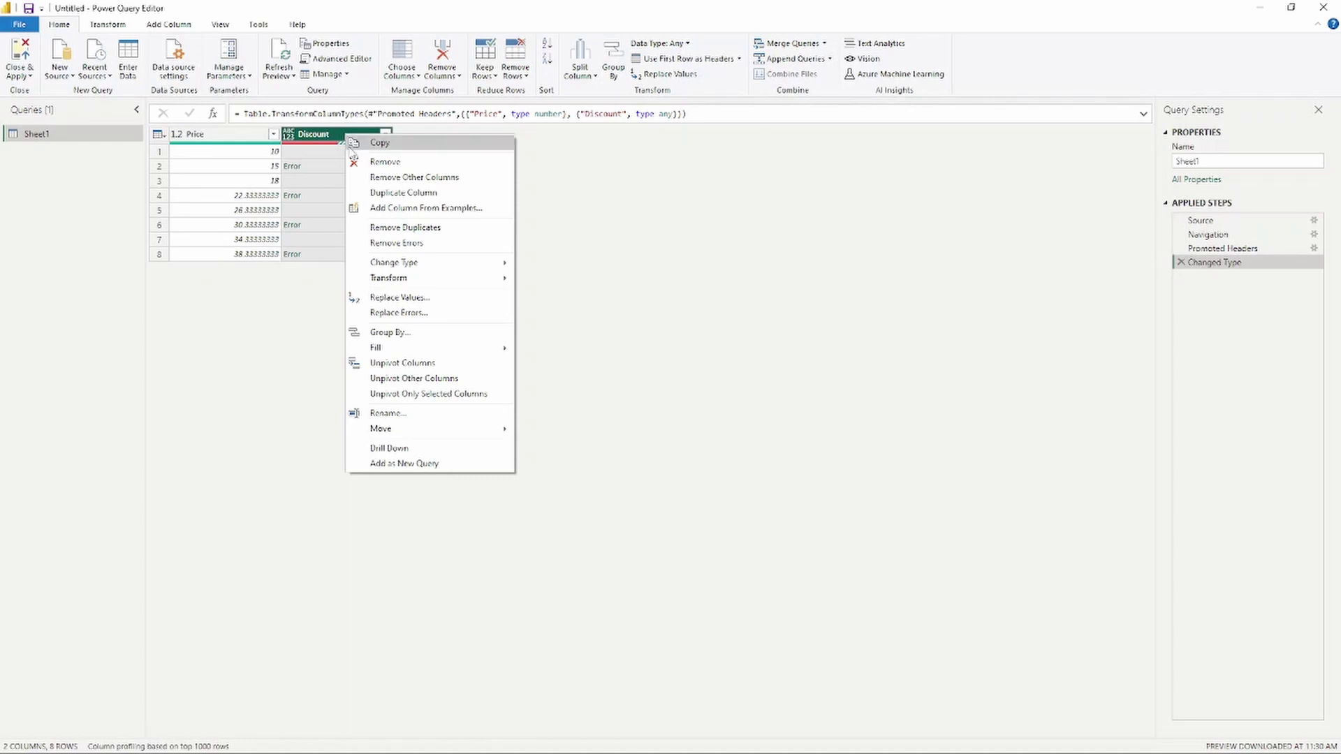
pyautogui.click(435, 314)
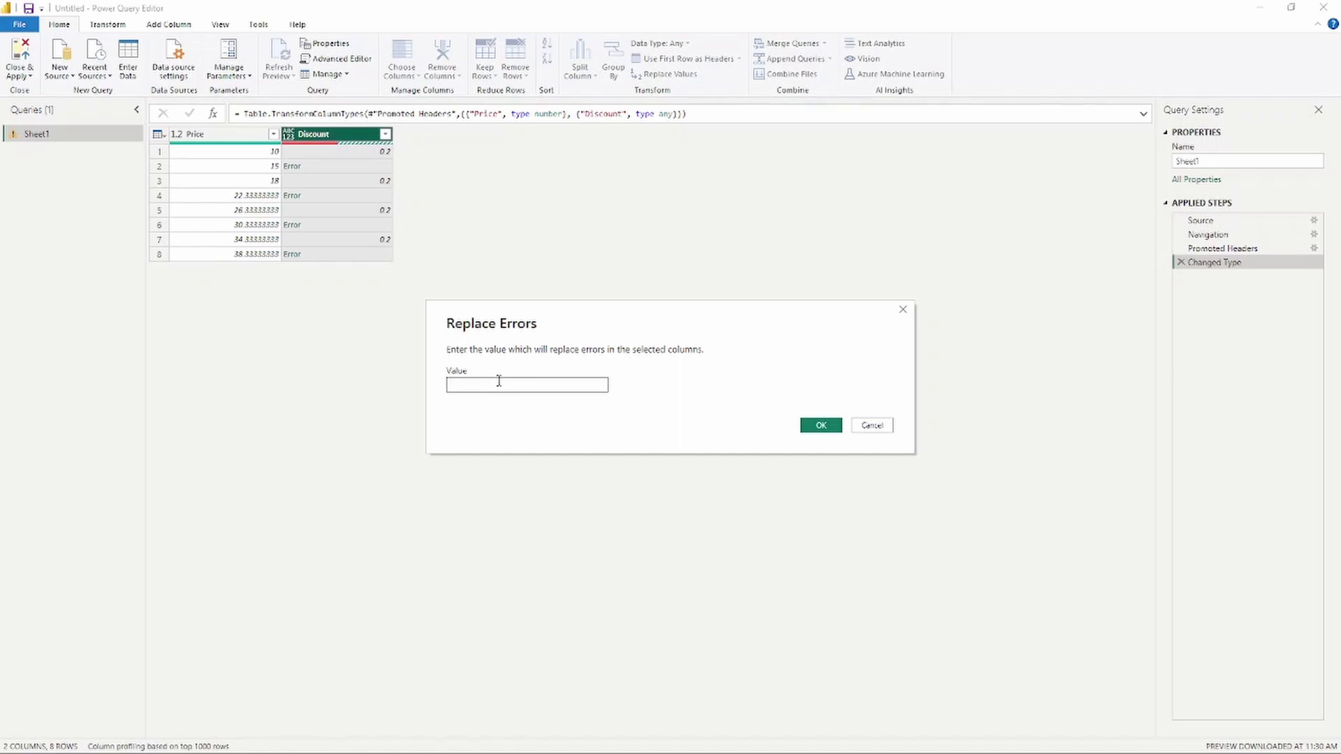
pyautogui.write('2')
pyautogui.click(820, 425)
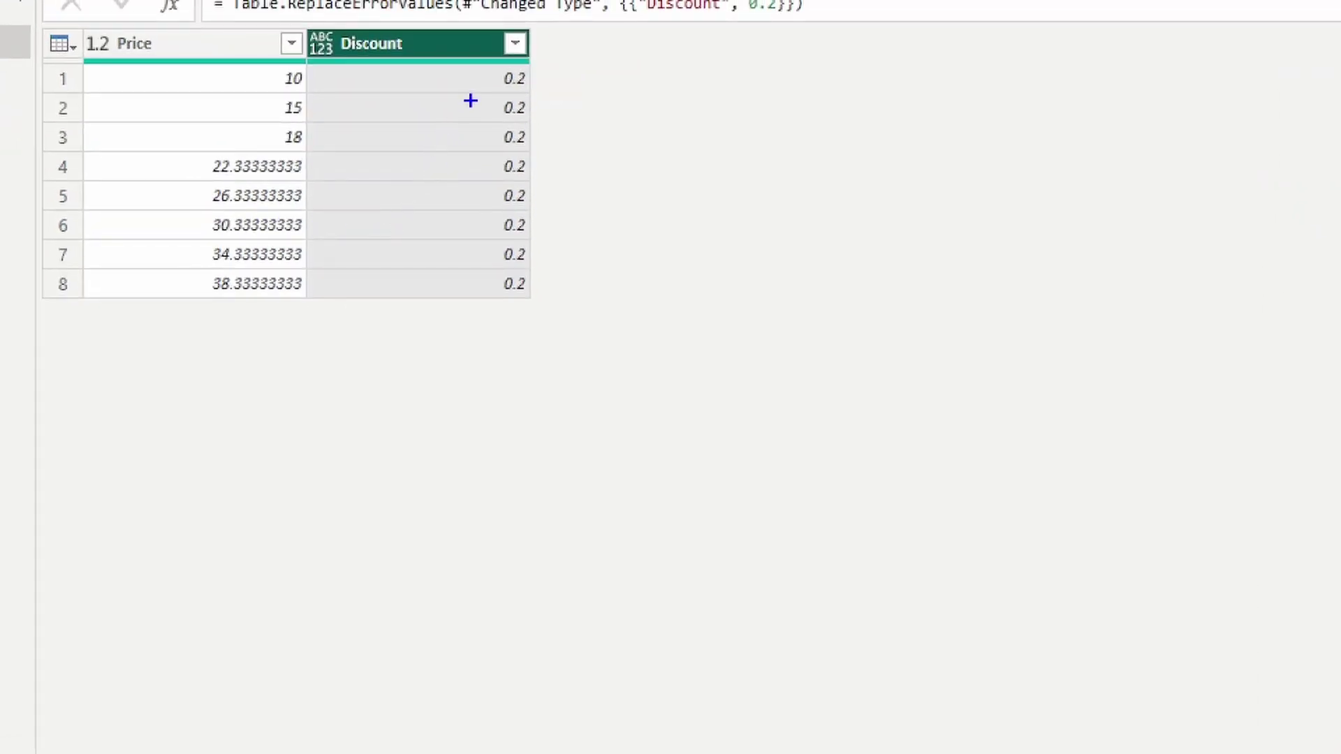
pyautogui.moveTo(461, 60)
pyautogui.mouseDown()
pyautogui.moveTo(503, 89)
pyautogui.moveTo(593, 377)
pyautogui.moveTo(556, 302)
pyautogui.moveTo(541, 308)
pyautogui.mouseUp()
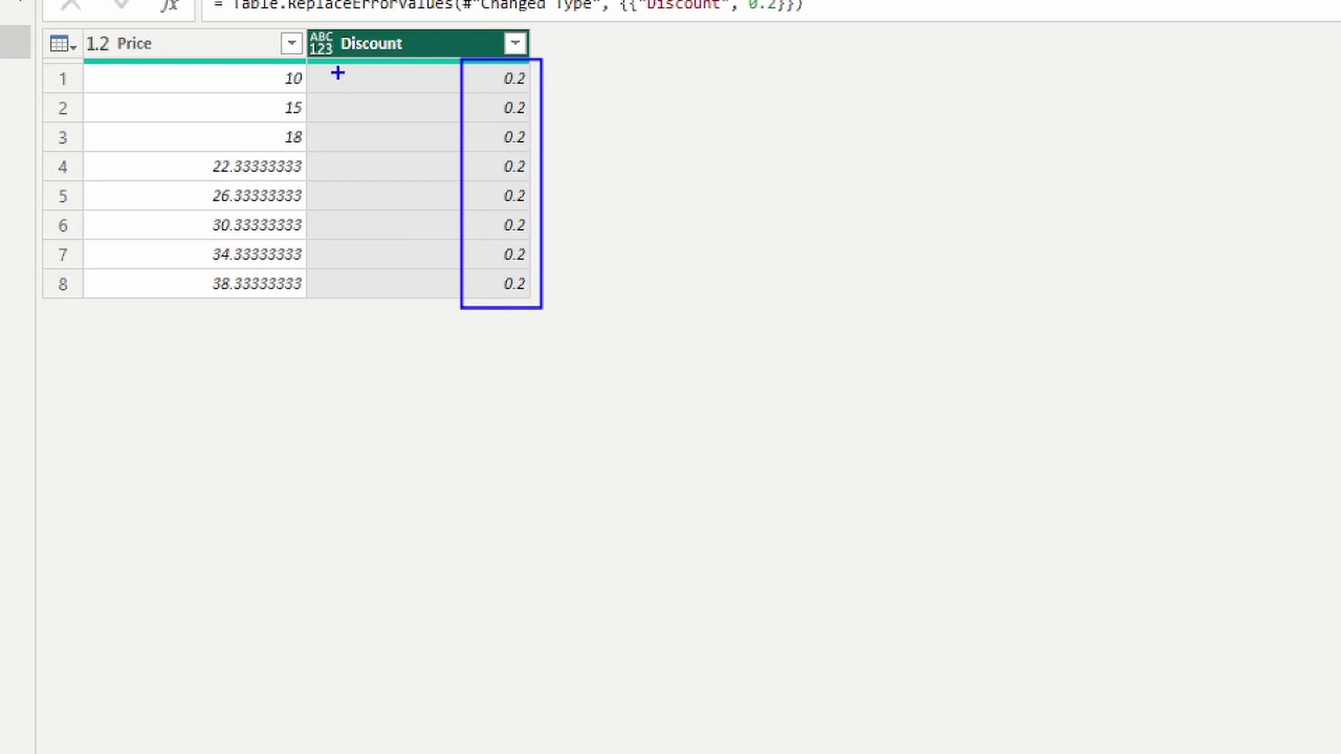
# - Mark the Discount column's data type indicator and change the column's type to Decimal Number
pyautogui.moveTo(326, 63); pyautogui.dragTo(336, 113)
pyautogui.moveTo(300, 24); pyautogui.dragTo(343, 69)
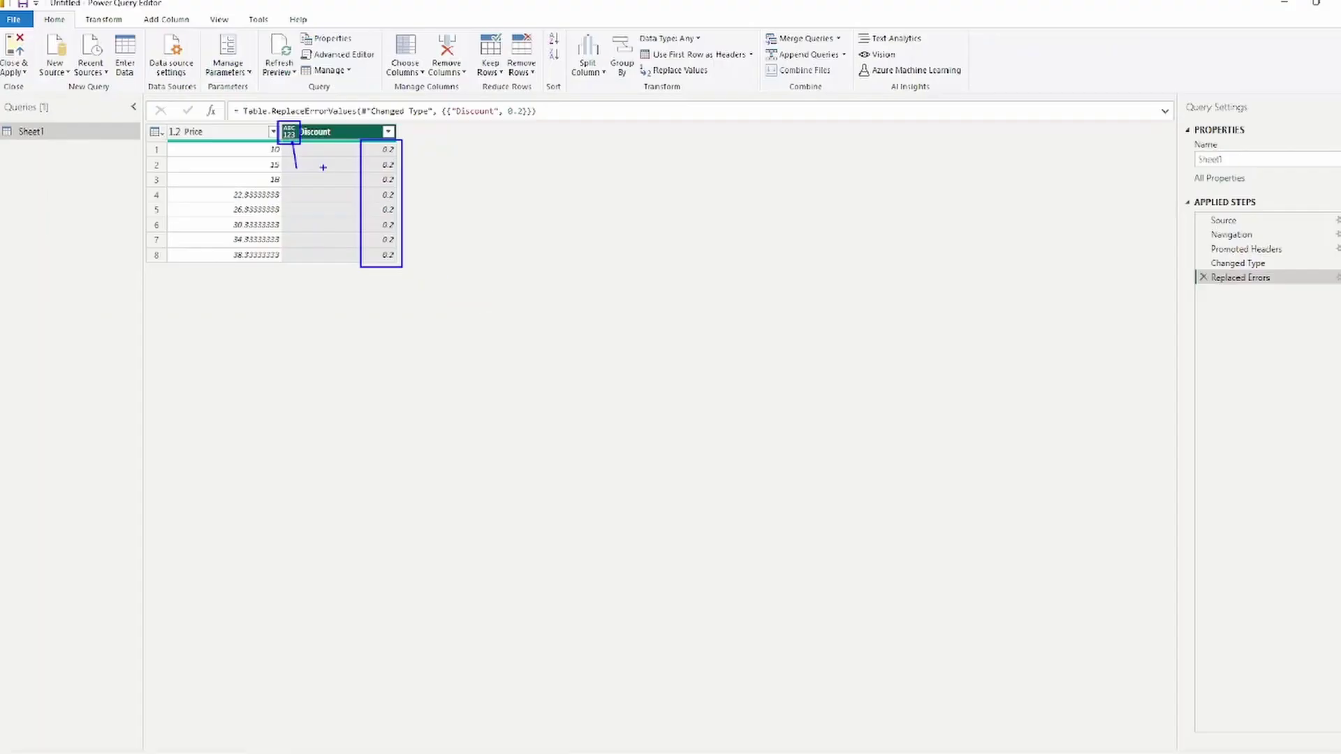
pyautogui.click(289, 135)
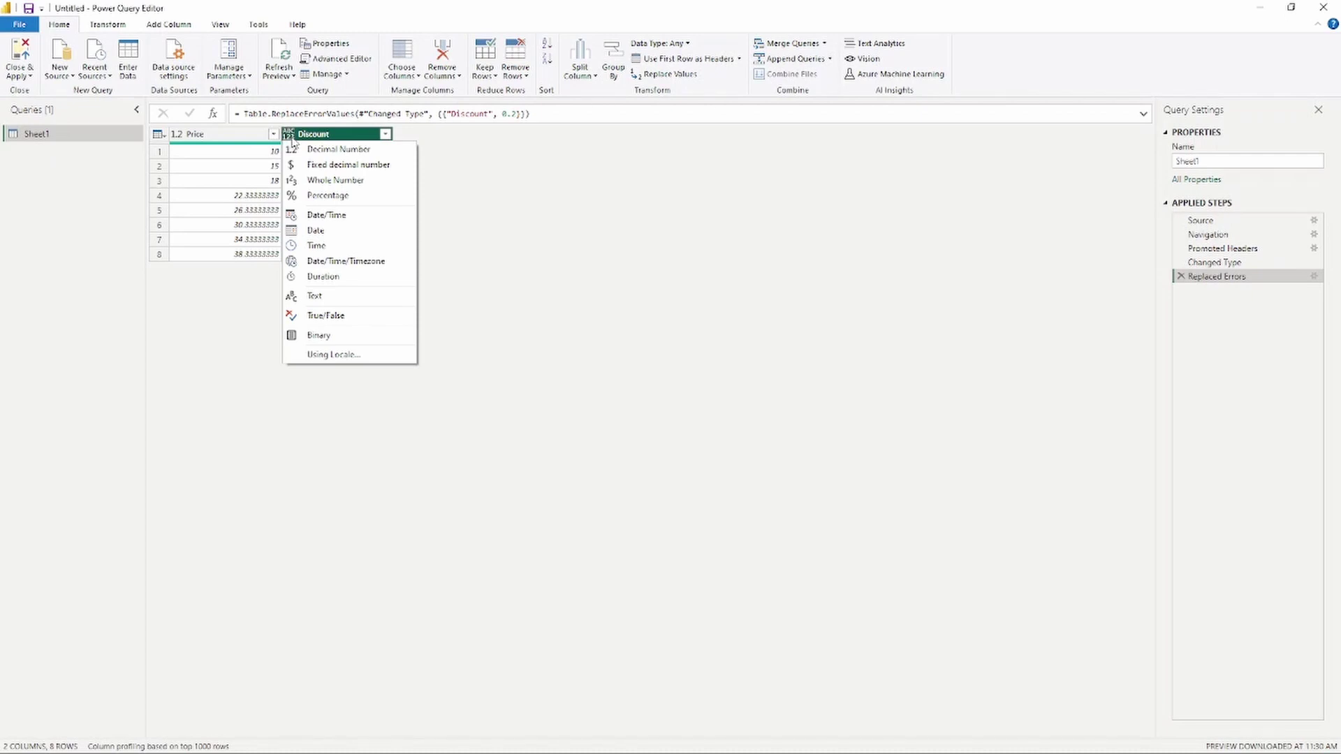
pyautogui.click(368, 151)
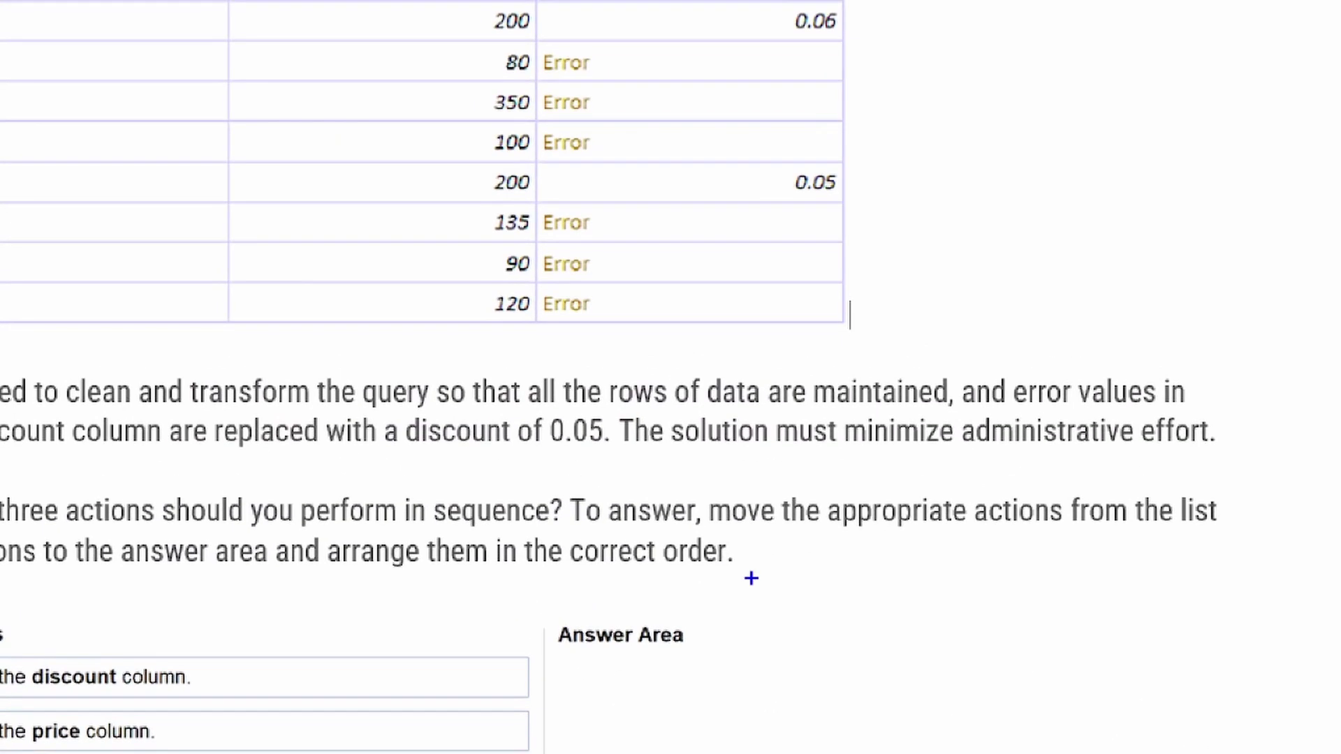
# - Underline the requirements to maintain all rows and to use a 0.05 discount, noting "replace errors" beside the first
pyautogui.moveTo(444, 409)
pyautogui.mouseDown()
pyautogui.moveTo(931, 402)
pyautogui.moveTo(962, 298)
pyautogui.mouseUp()
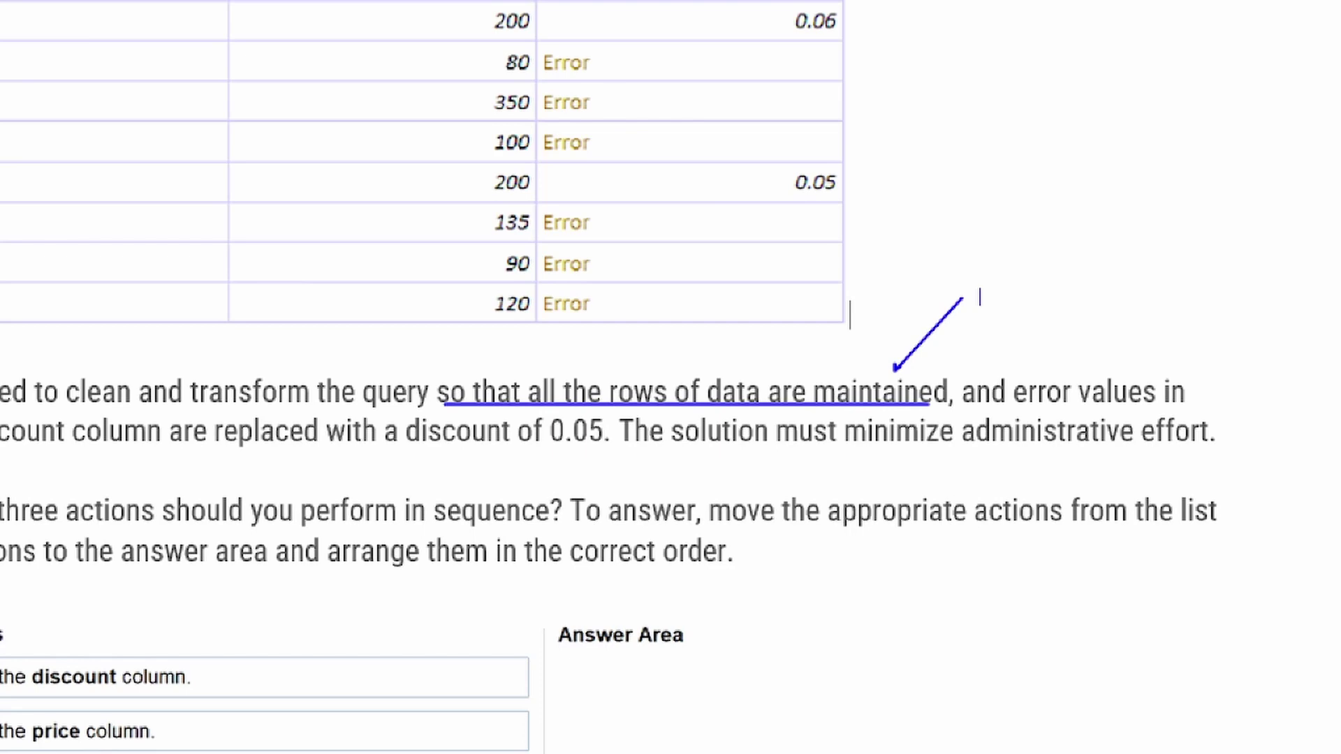
pyautogui.write('replace errors')
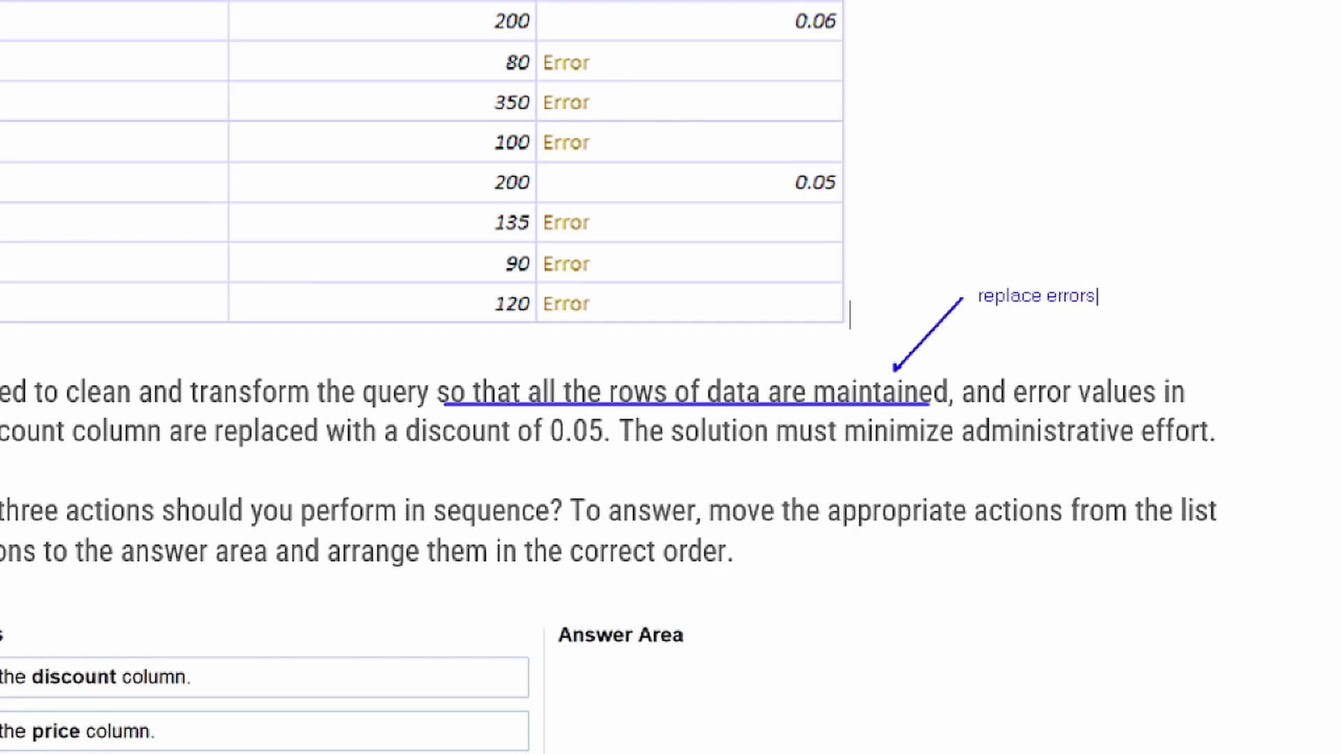
pyautogui.press('Escape')
pyautogui.moveTo(210, 451); pyautogui.dragTo(611, 451)
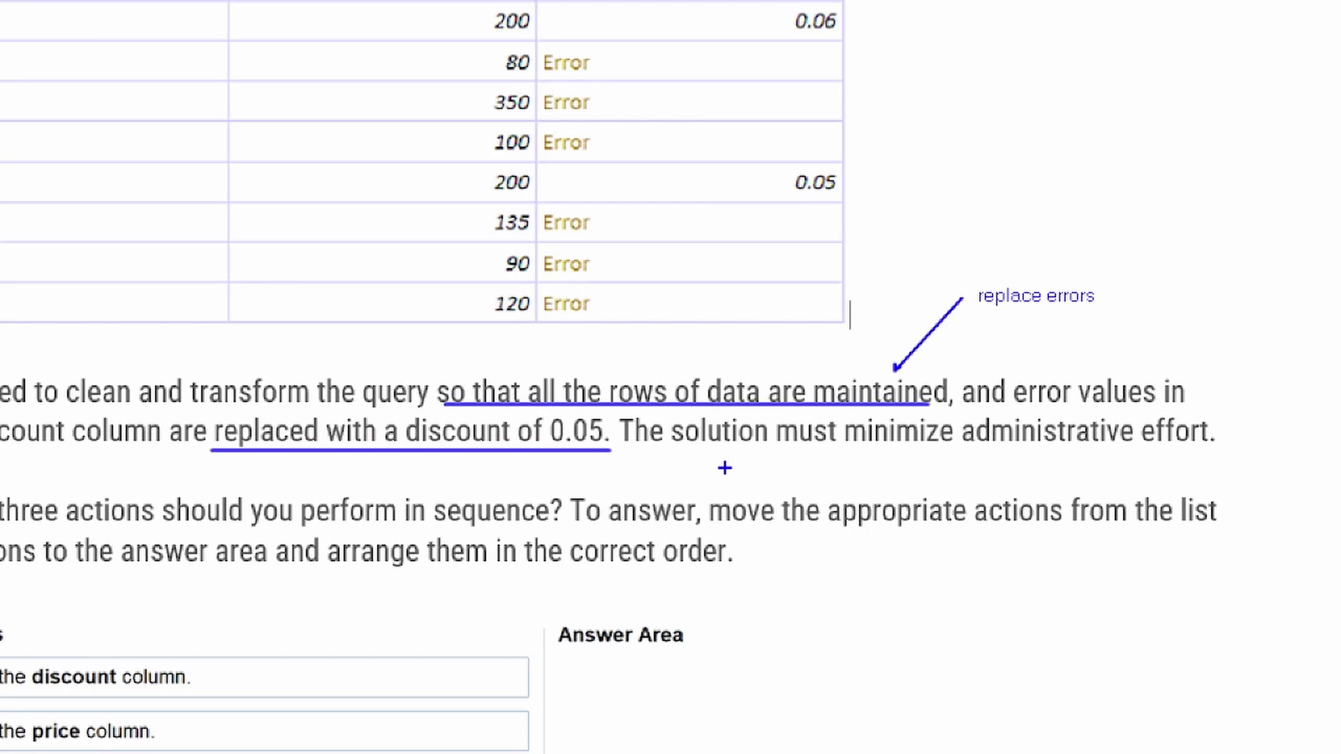
pyautogui.press('Escape')
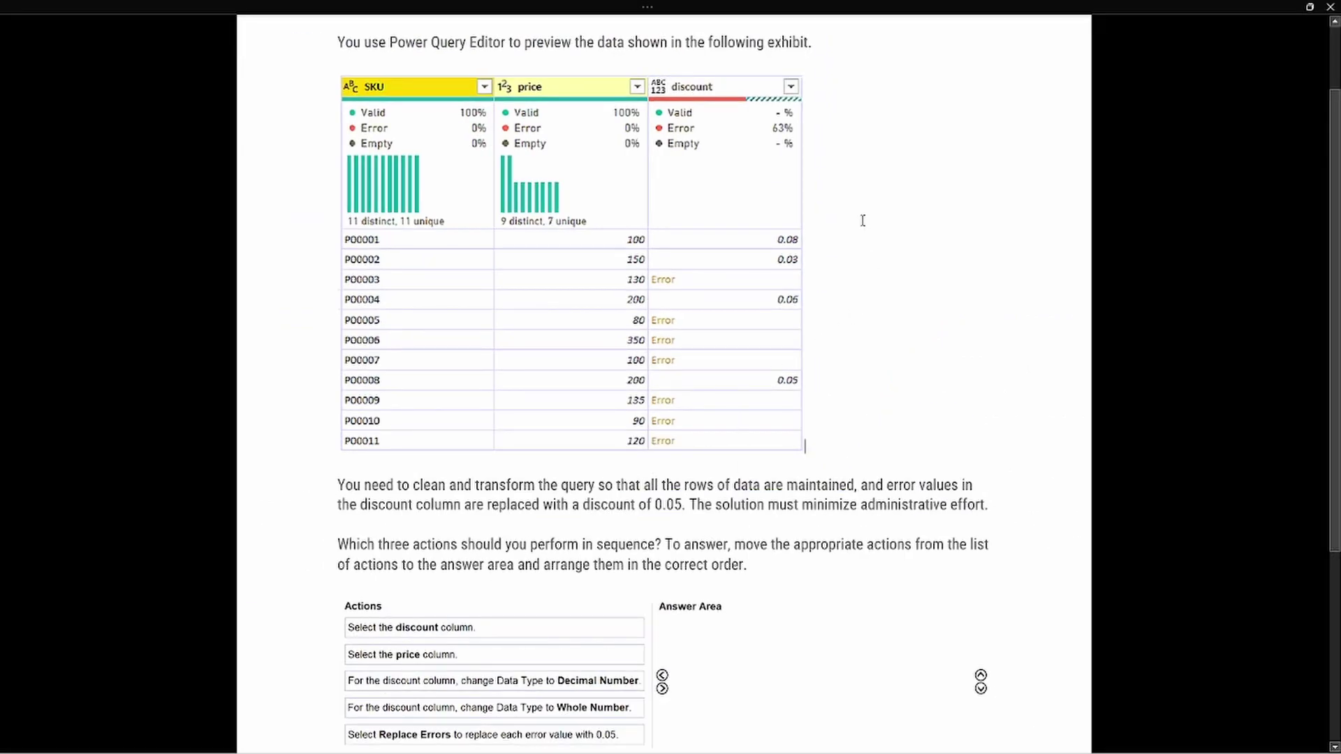
# - Zoom in on the exhibit's discount column header and mark its data type indicator
pyautogui.hotkey('ctrl', '1')
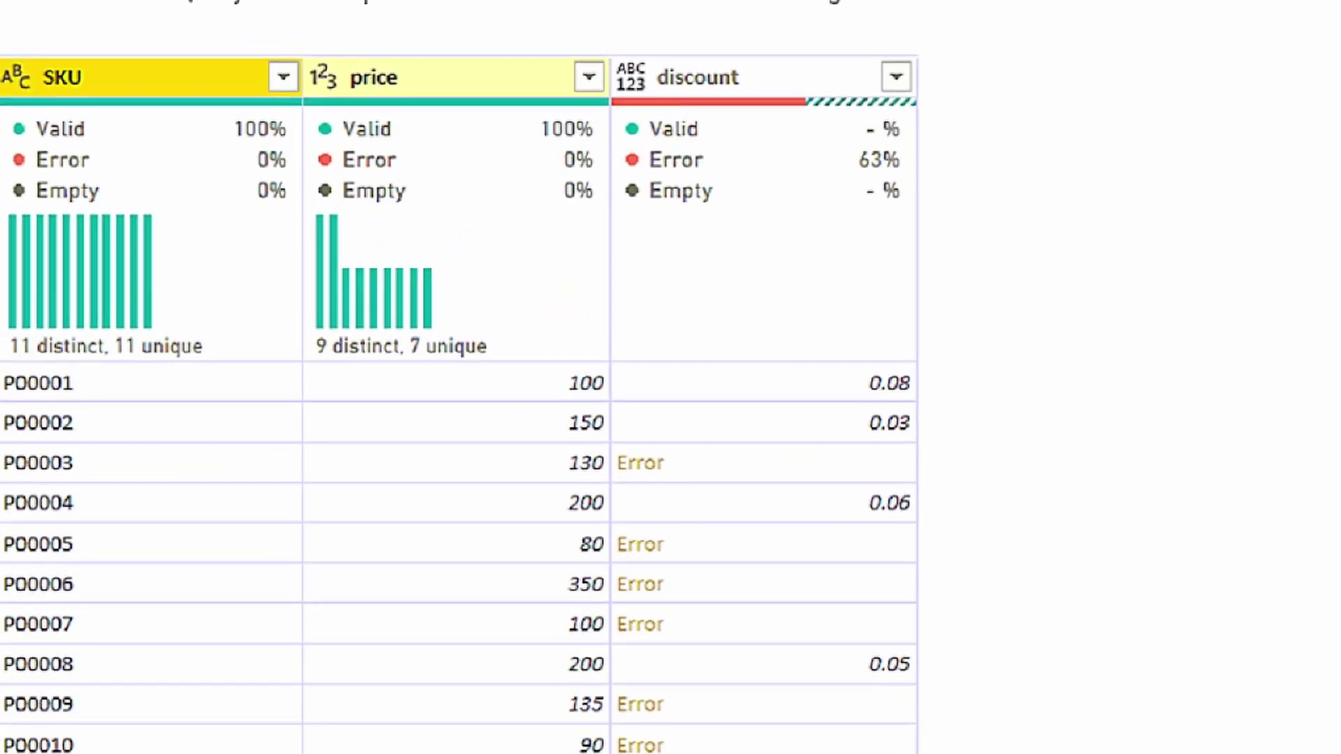
pyautogui.moveTo(607, 48); pyautogui.dragTo(657, 108)
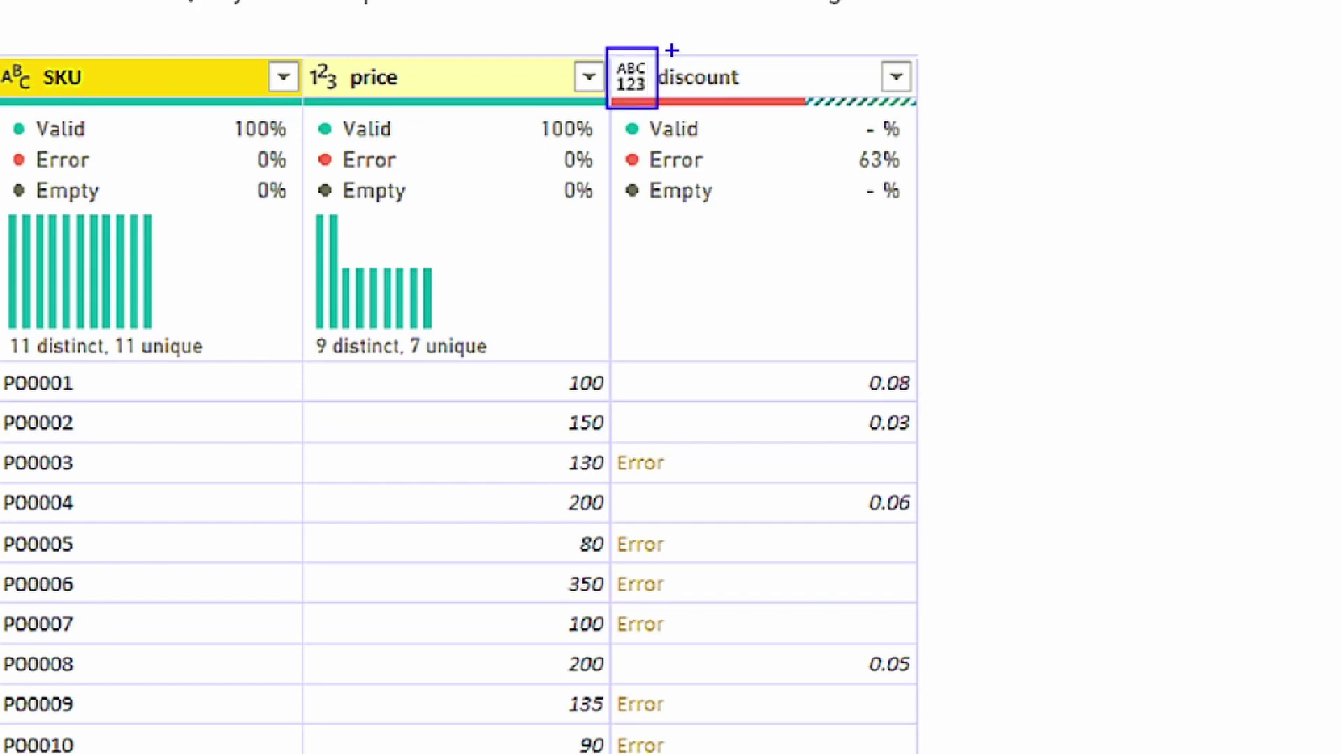
pyautogui.moveTo(672, 50); pyautogui.dragTo(842, 51)
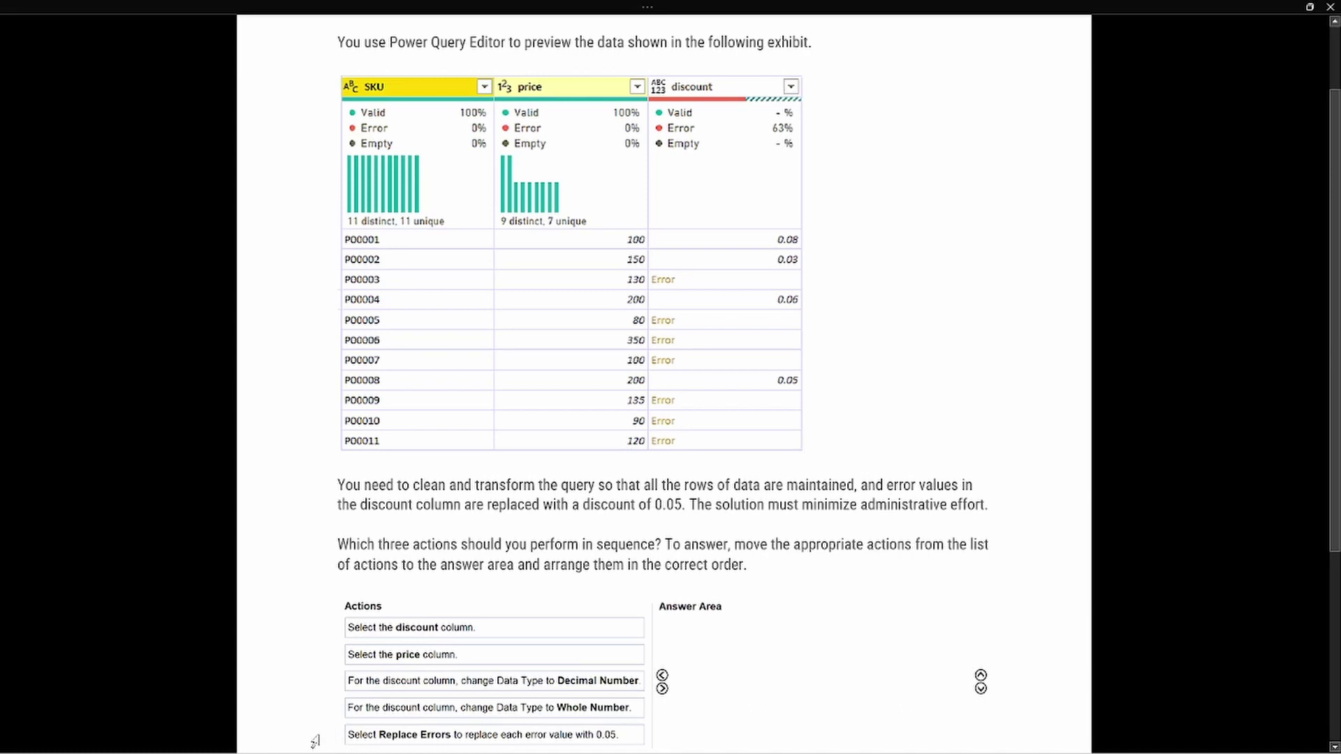
# - Label "Select the discount column" as action 1, box the discount column, and strike out "Select the price column"
pyautogui.moveTo(339, 627); pyautogui.dragTo(296, 628)
pyautogui.moveTo(648, 61)
pyautogui.mouseDown()
pyautogui.moveTo(809, 343)
pyautogui.moveTo(812, 461)
pyautogui.mouseUp()
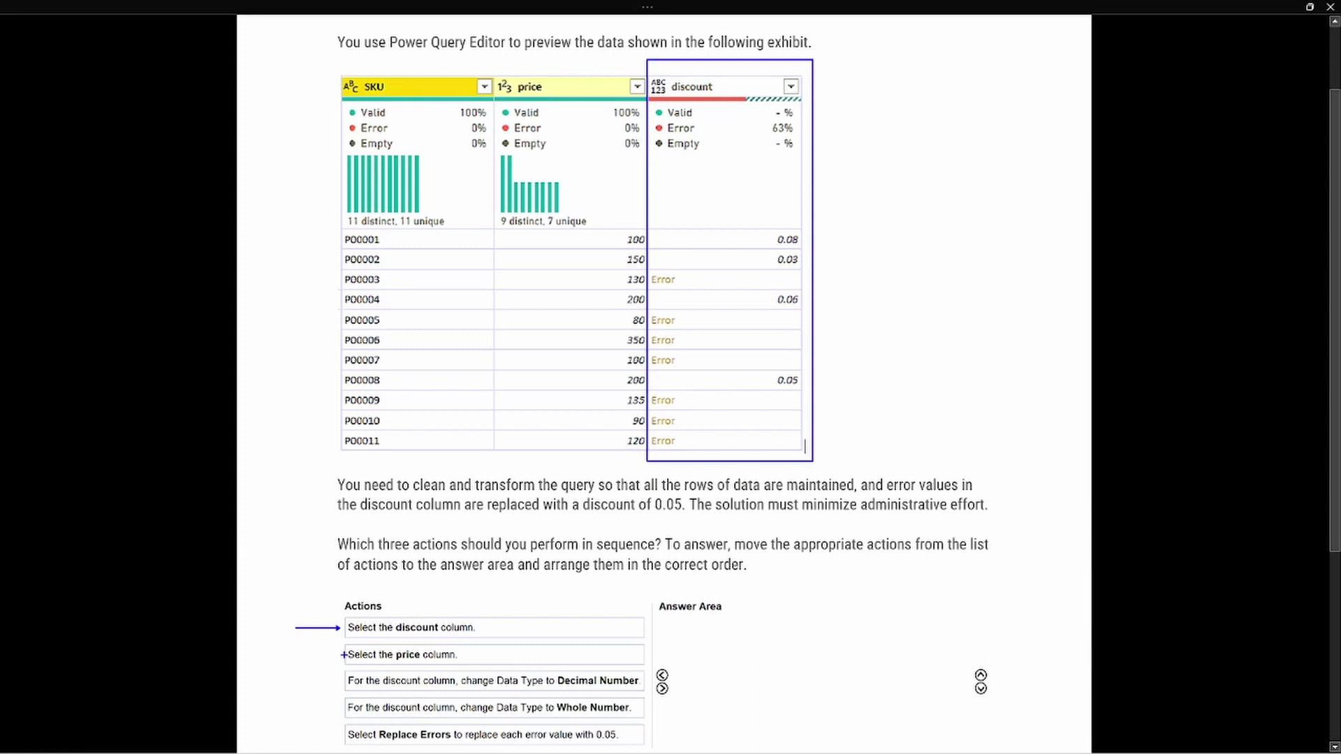
pyautogui.moveTo(343, 654); pyautogui.dragTo(459, 655)
pyautogui.press('t')
pyautogui.write('1')
# - Number the Replace Errors action 2 and the Decimal Number action 3, boxing the exhibit's decimal discount values
pyautogui.moveTo(340, 735); pyautogui.dragTo(293, 735)
pyautogui.click(280, 735)
pyautogui.write('2')
pyautogui.moveTo(771, 227); pyautogui.dragTo(803, 405)
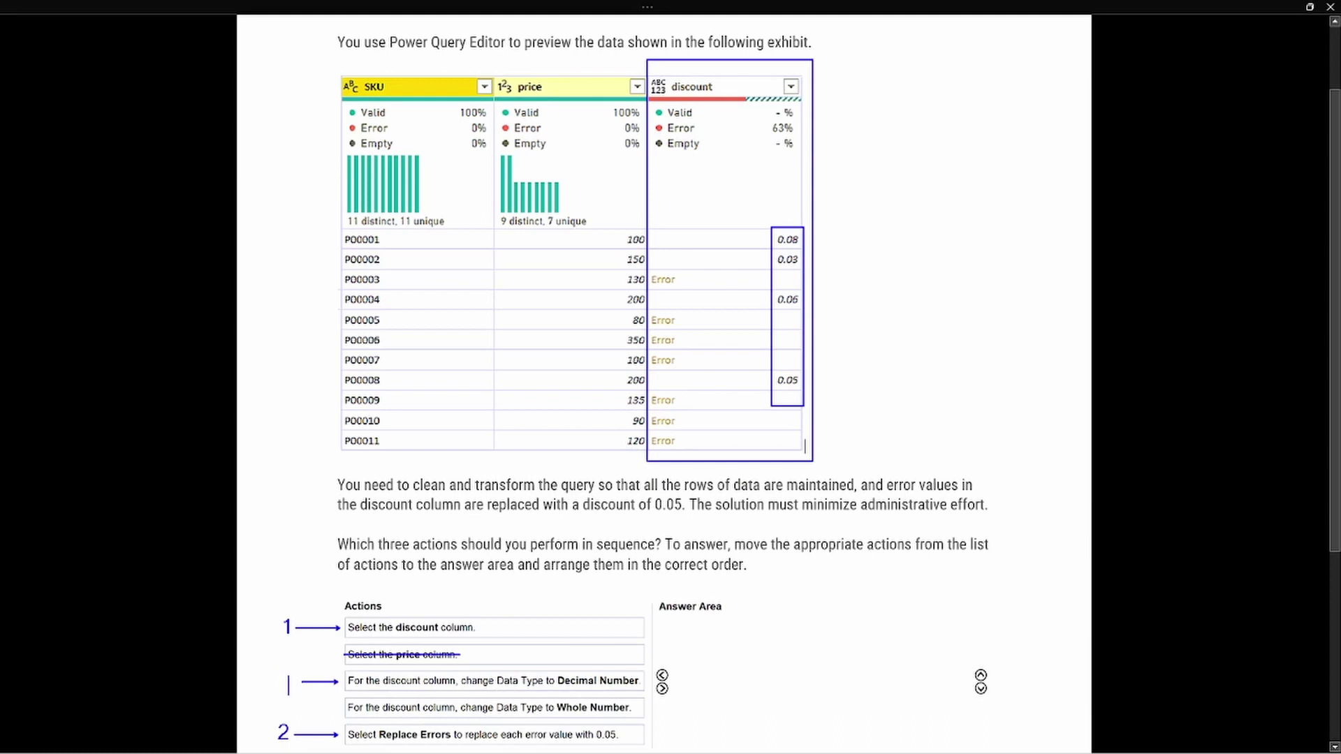
pyautogui.moveTo(287, 674); pyautogui.dragTo(286, 690)
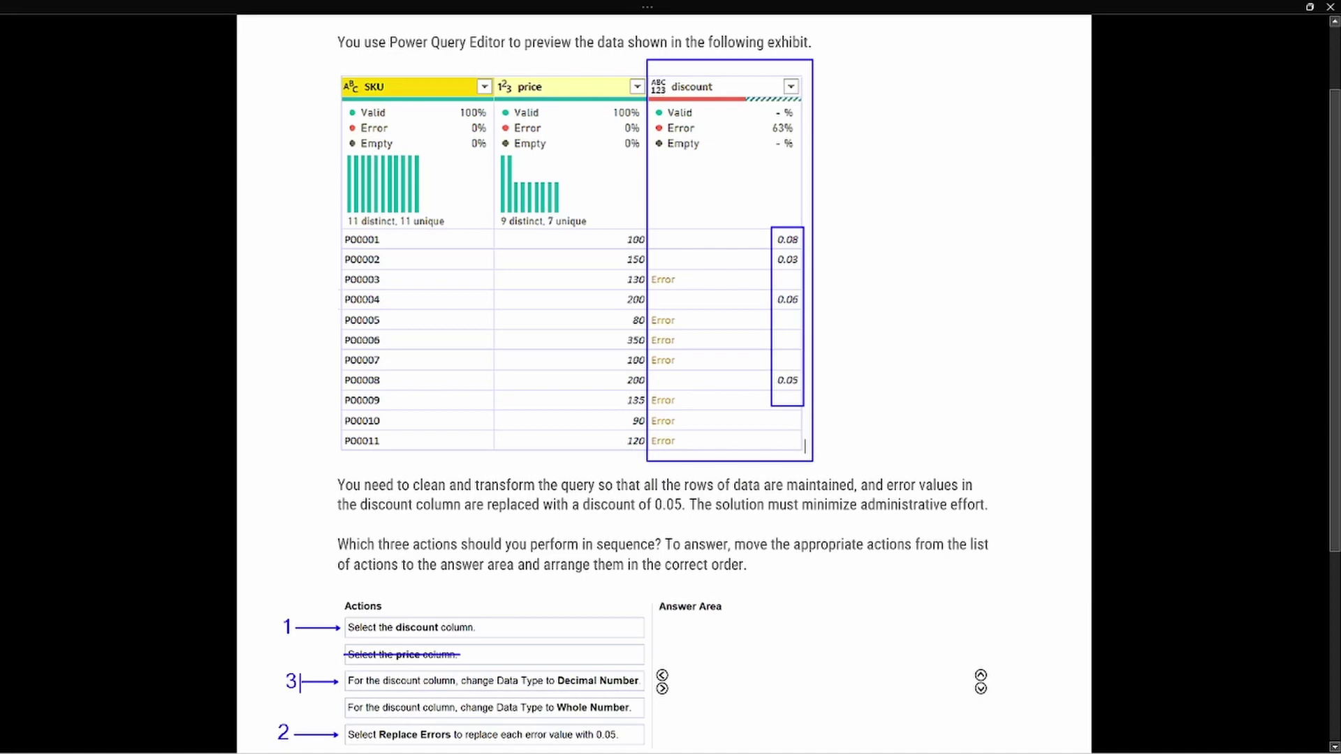